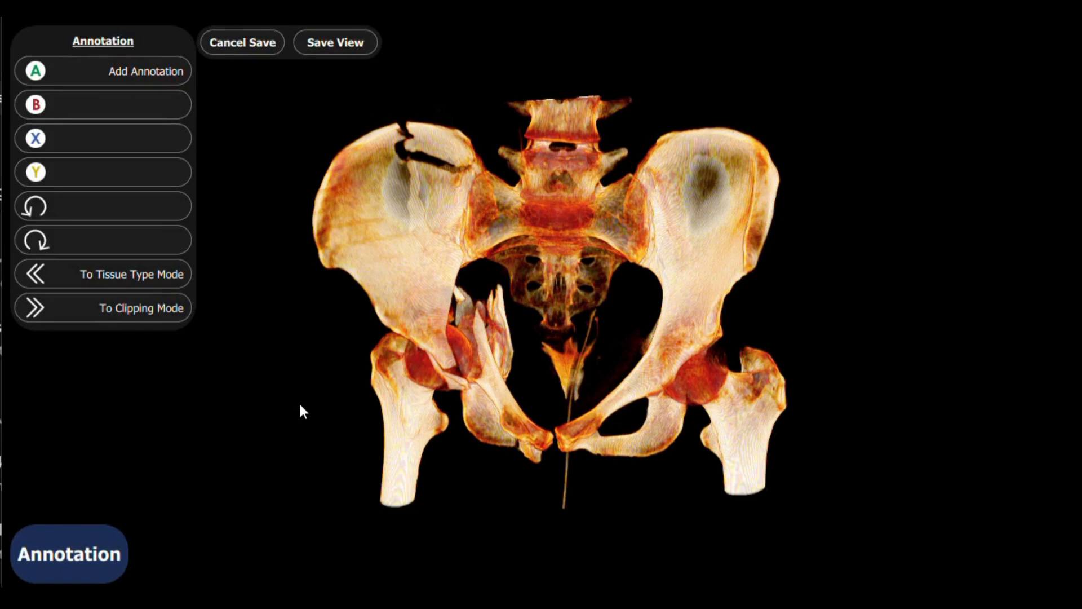
Step: Start a new annotation on the pelvis volume and cycle through the preset views back to Inferior
left_click(174, 73)
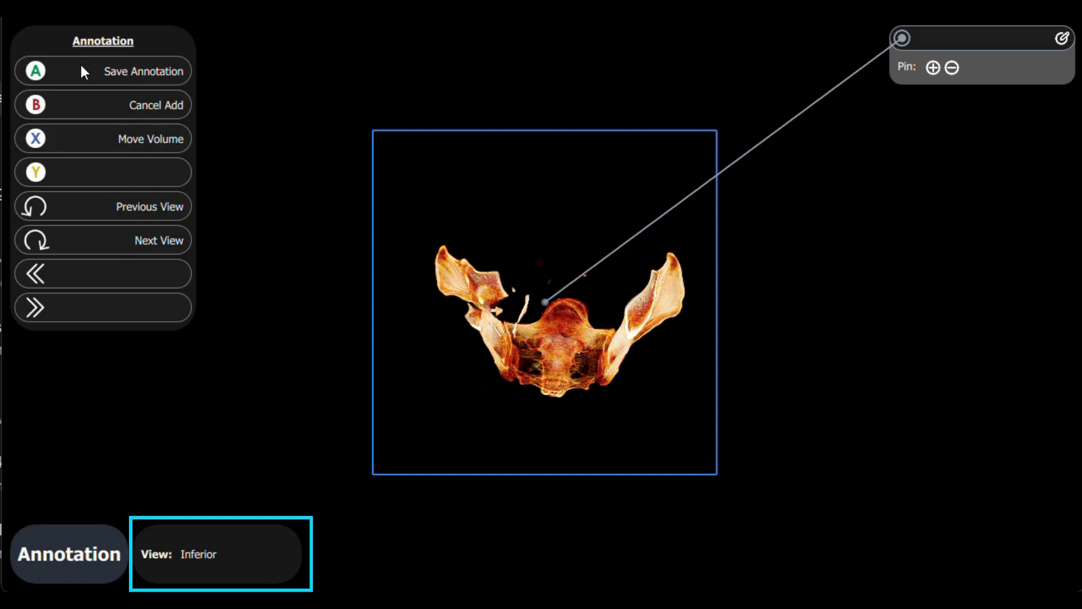
left_click(102, 243)
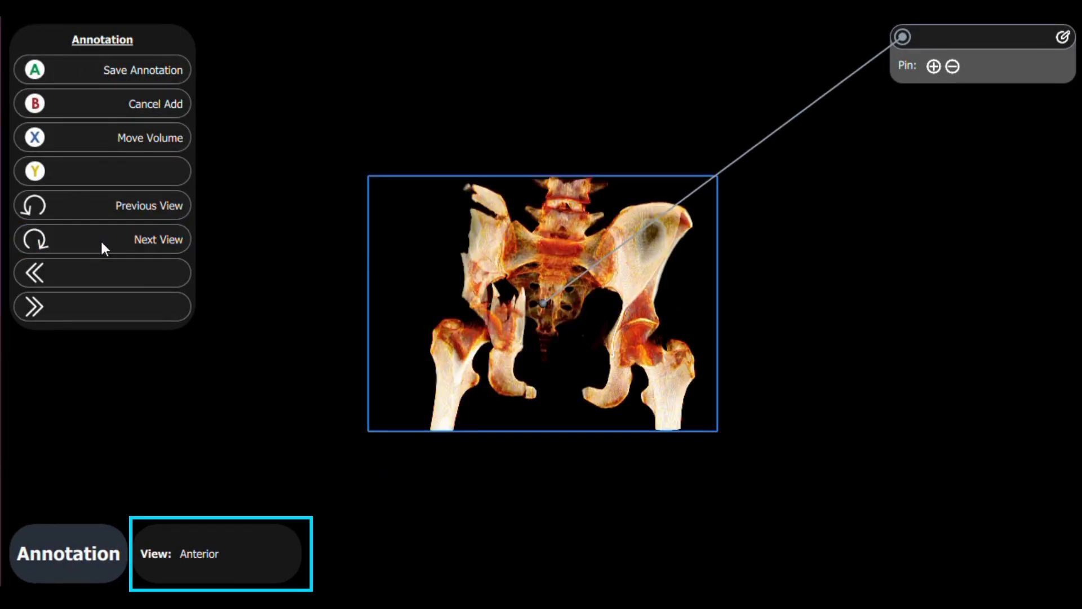
left_click(102, 243)
left_click(102, 243)
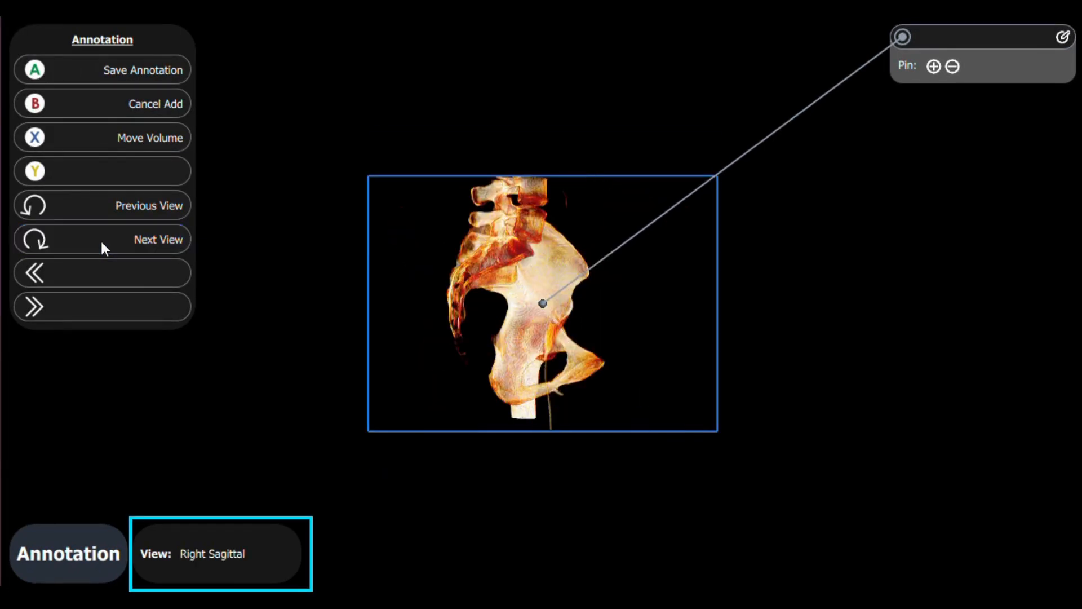
left_click(102, 243)
left_click(102, 244)
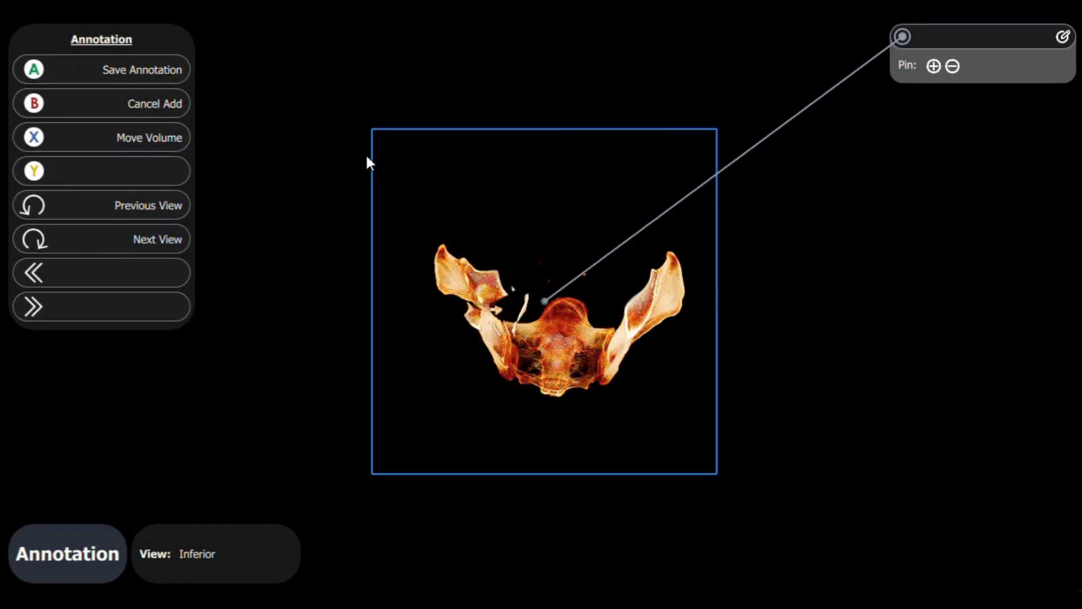
Step: Place the new annotation's pin on the sacrum in the Inferior view
left_click(558, 364)
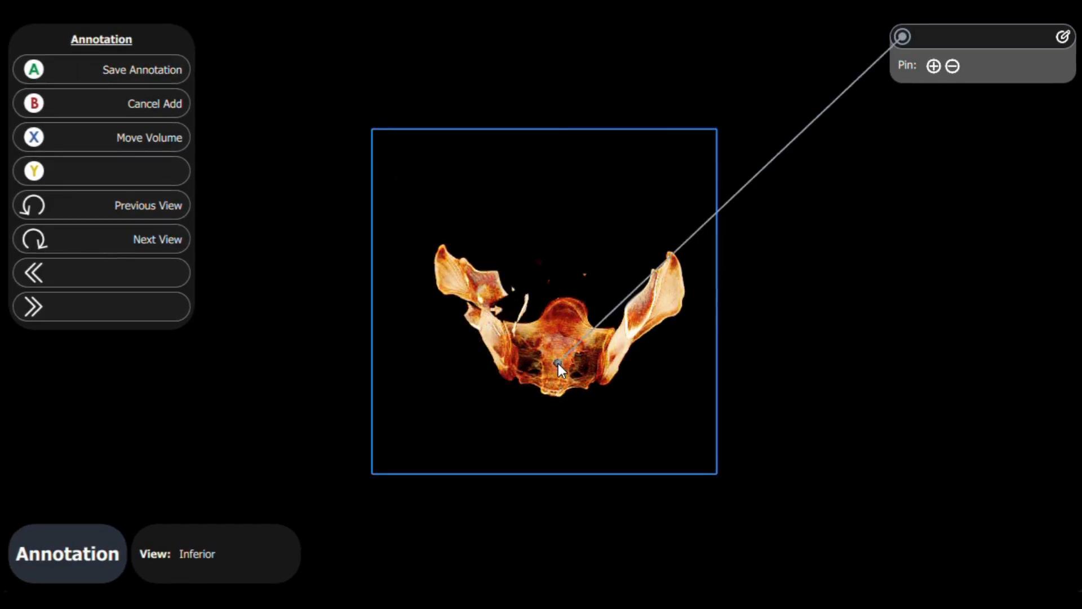
left_click(581, 316)
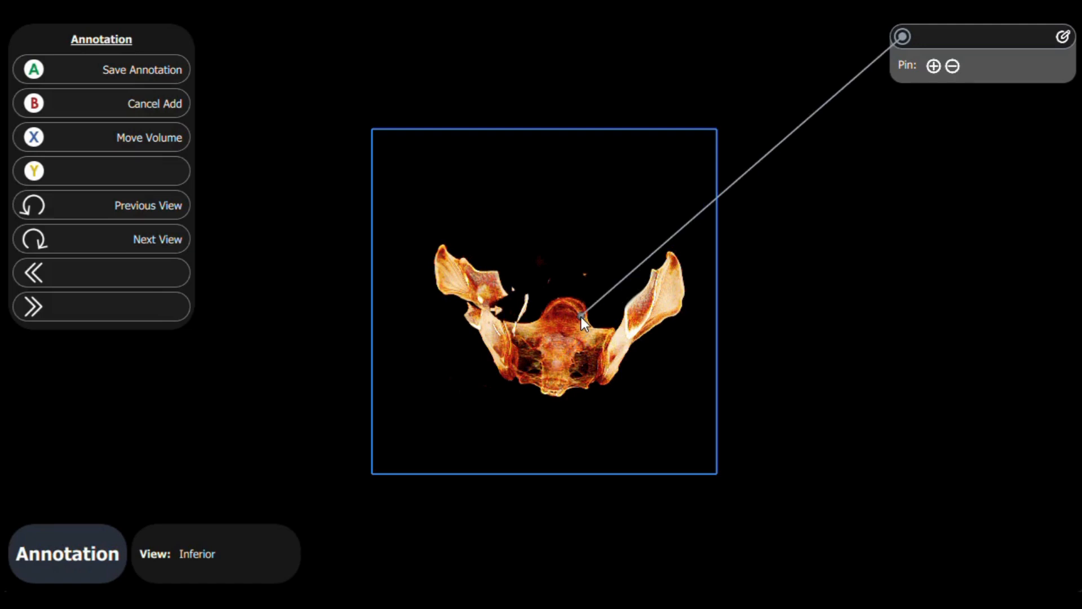
mouse_move(581, 317)
left_mouse_down()
mouse_move(529, 331)
mouse_move(568, 346)
mouse_move(560, 359)
left_mouse_up()
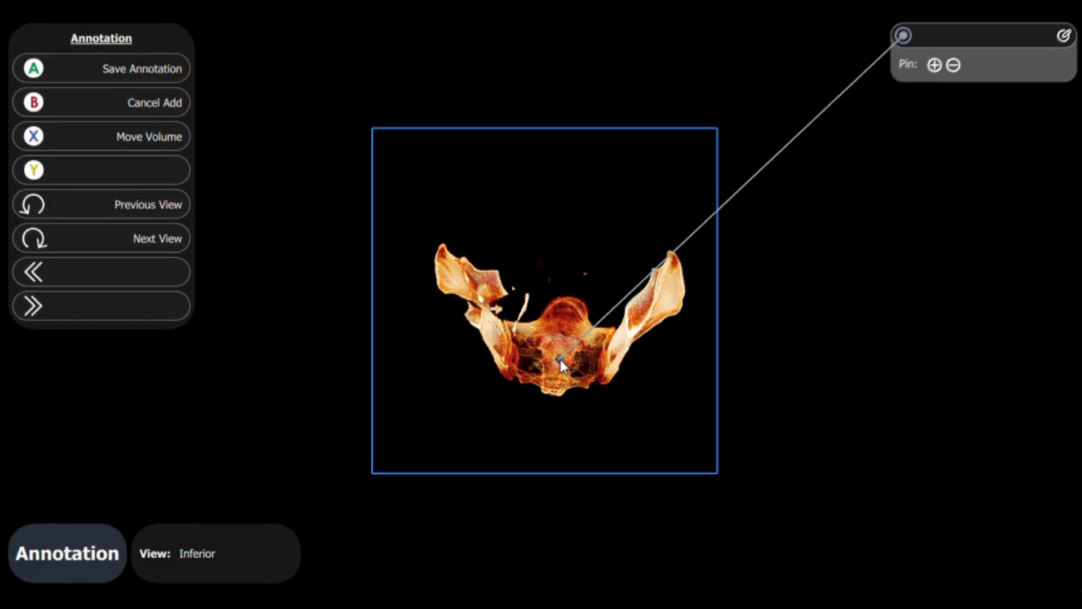
Step: Adjust the pin's position on the sacrum through the Anterior, Left Sagittal, Right Sagittal and Superior views, returning to Inferior
left_click(94, 237)
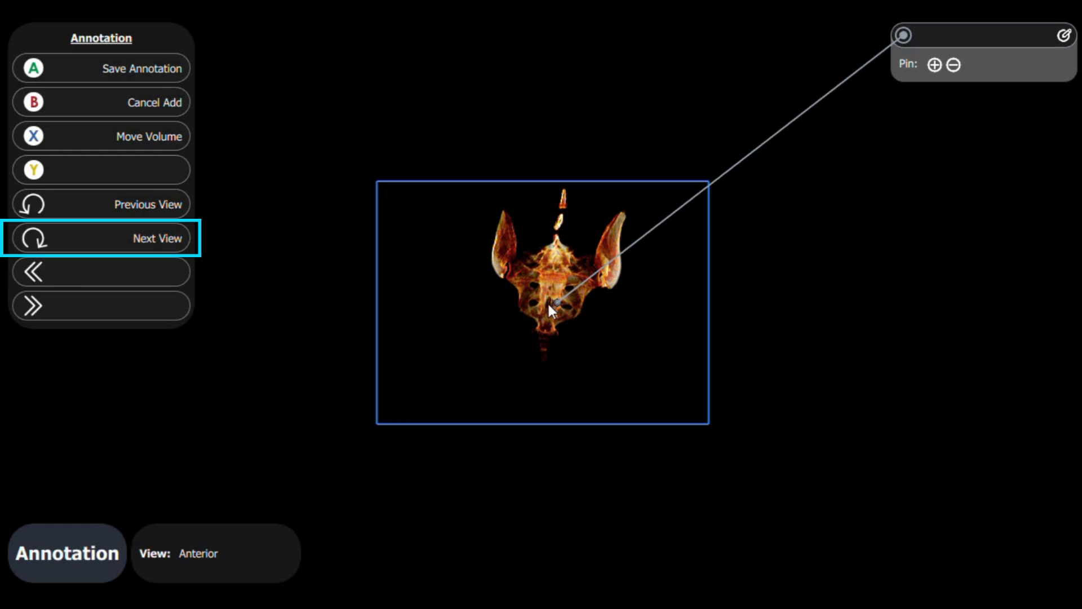
left_click(151, 235)
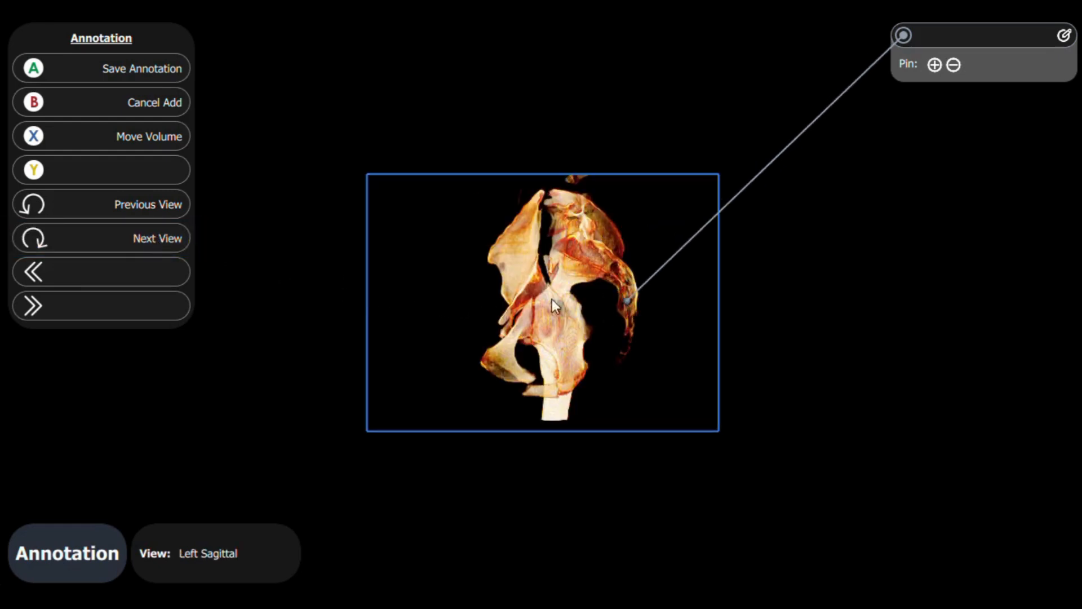
left_click(151, 246)
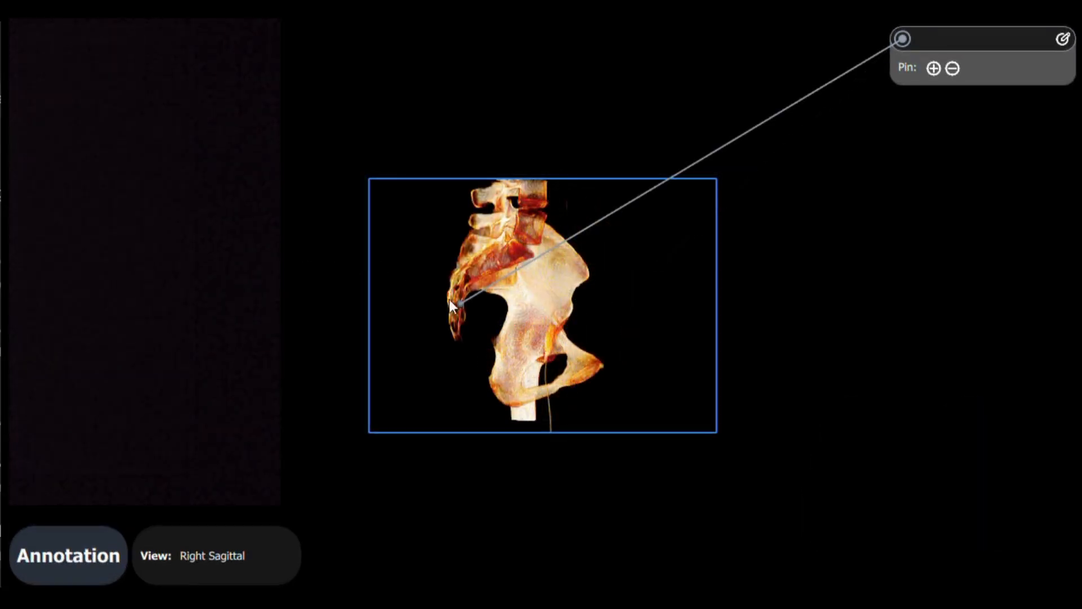
left_click(148, 238)
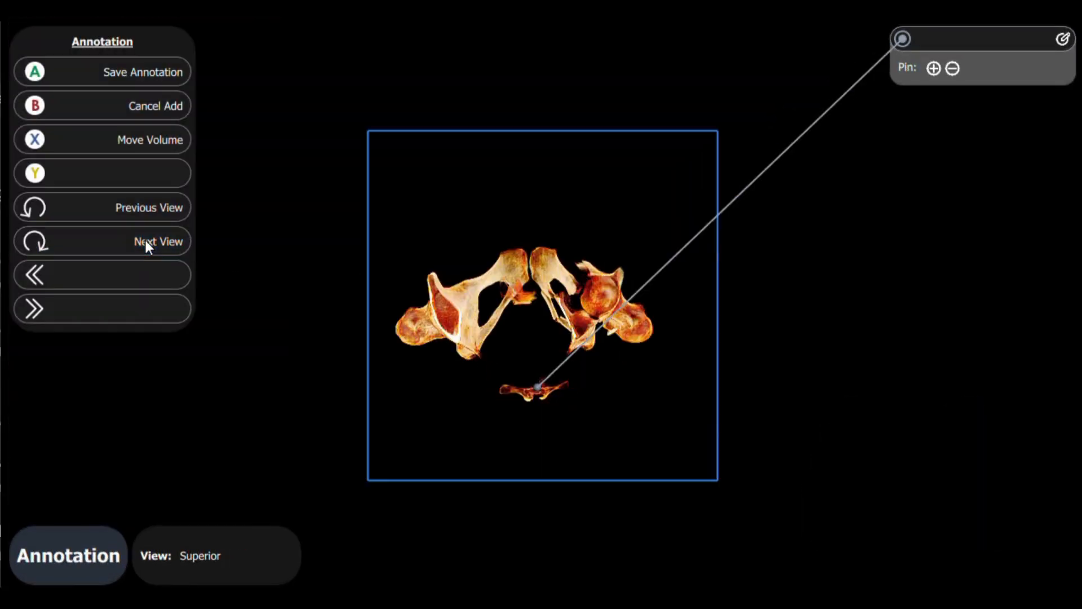
left_click(145, 240)
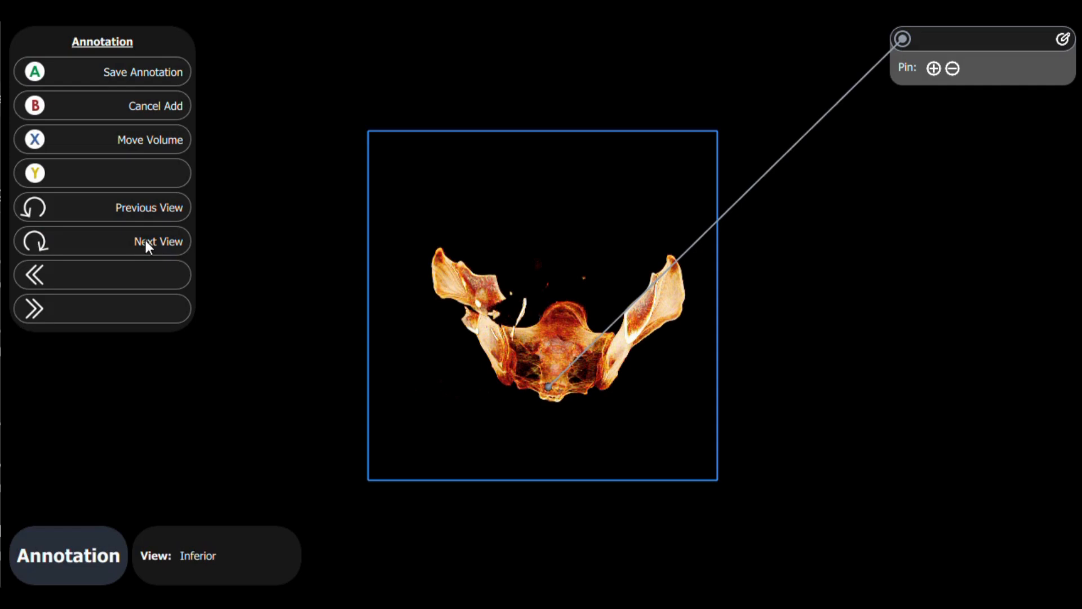
Step: Check the sacrum pin up close in the Inferior view and save the annotation
scroll(557, 378, "up", 8)
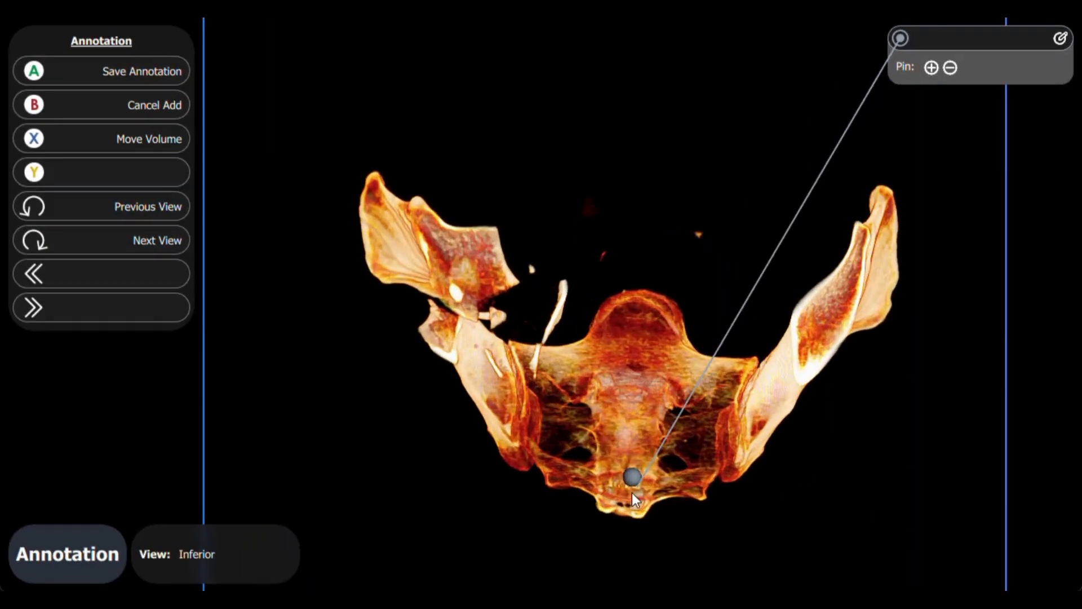
scroll(626, 484, "down", 6)
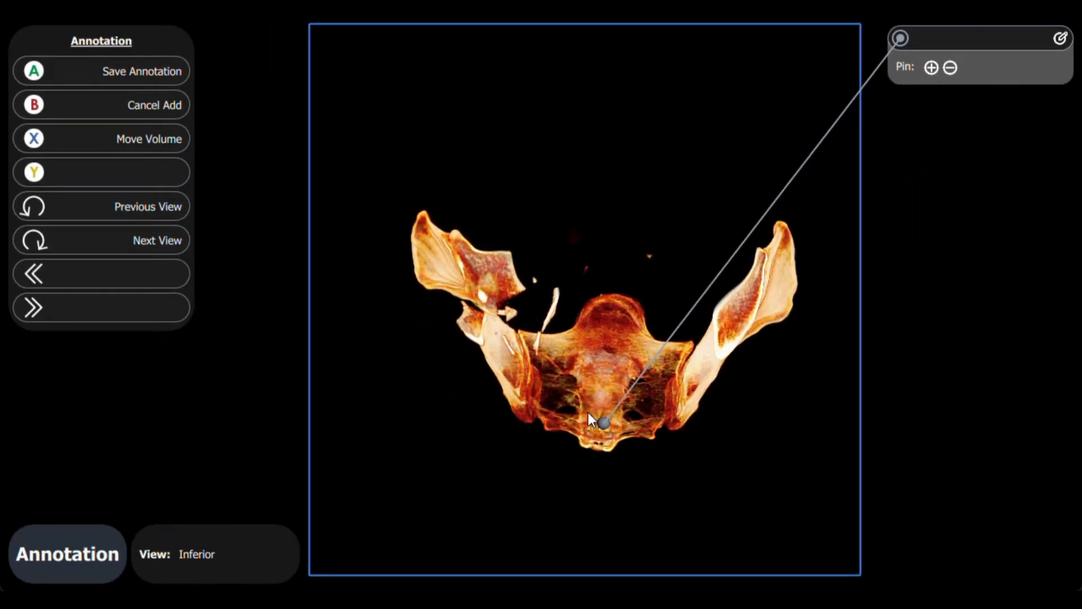
scroll(591, 414, "up", 5)
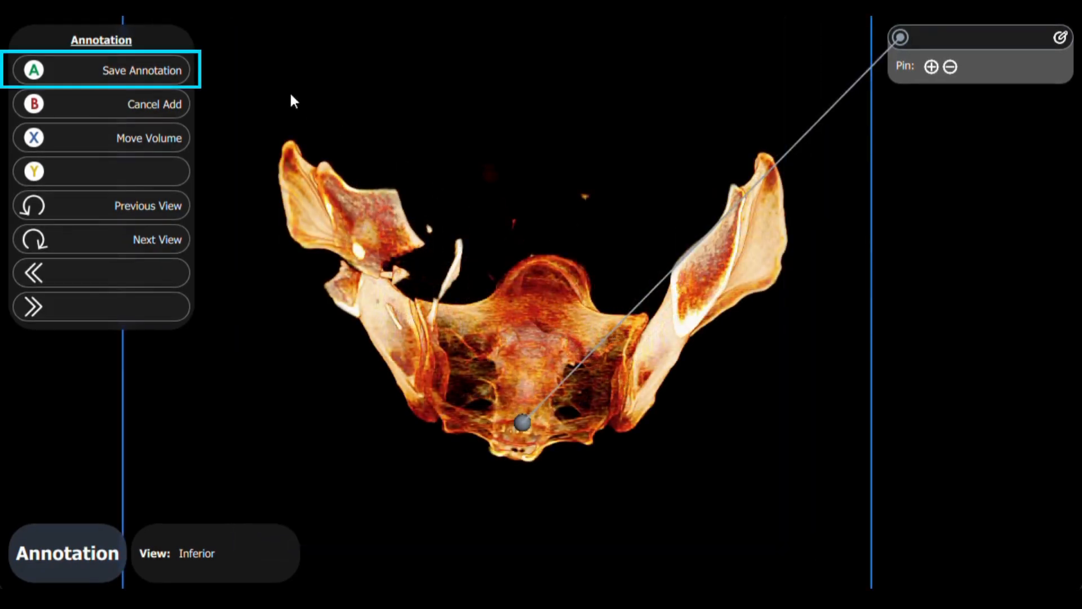
left_click(115, 68)
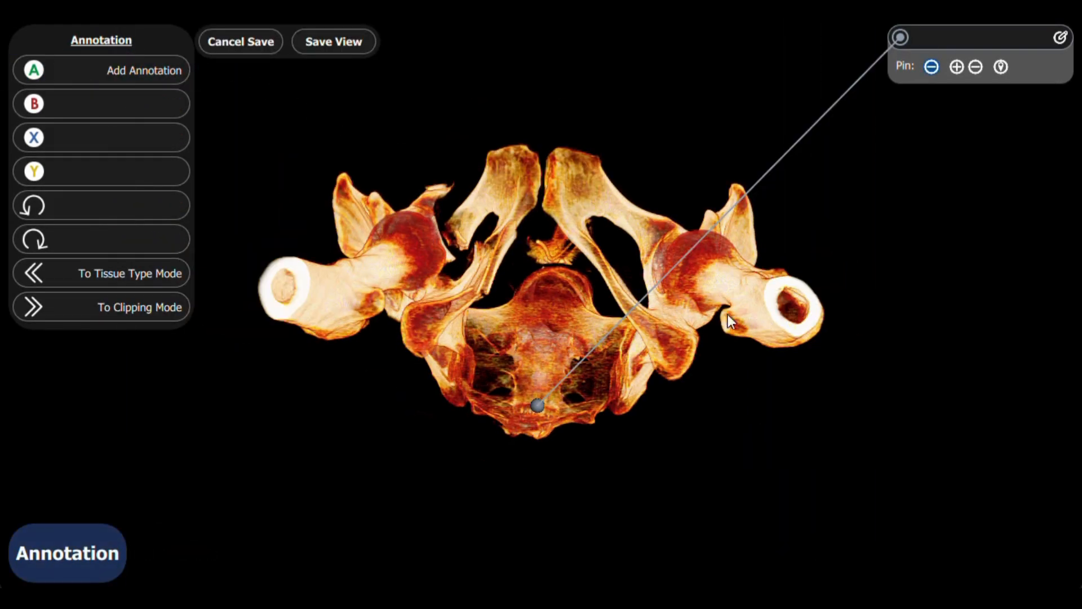
Step: Open the saved annotation for editing and title it "Sacrum"
mouse_move(629, 198)
left_mouse_down()
mouse_move(487, 198)
mouse_move(337, 368)
mouse_move(589, 194)
mouse_move(583, 454)
mouse_move(708, 265)
left_mouse_up()
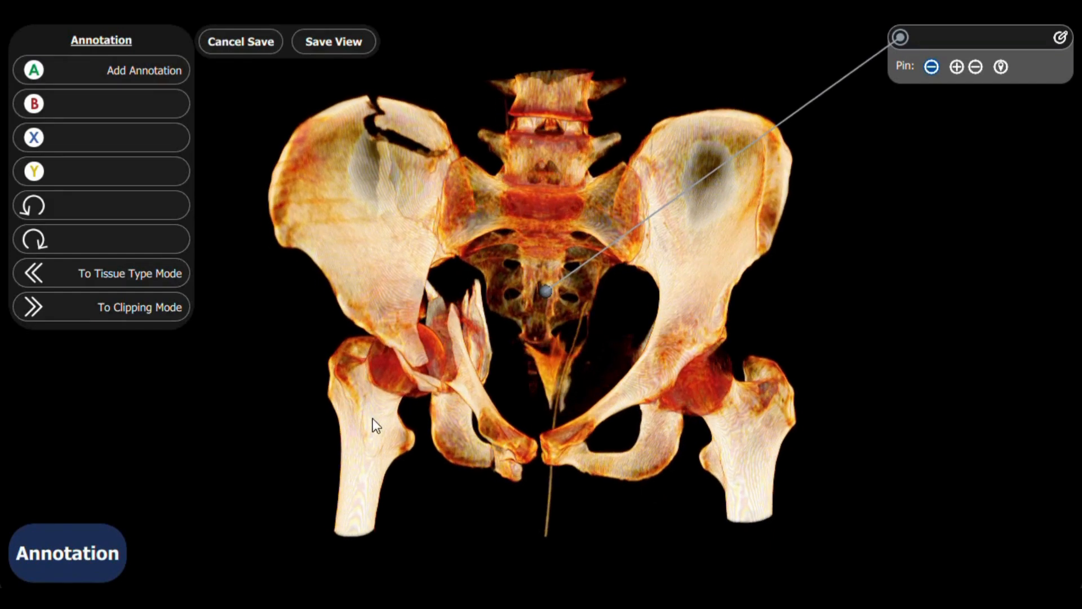
mouse_move(375, 423)
left_mouse_down()
mouse_move(634, 388)
mouse_move(368, 238)
mouse_move(356, 213)
left_mouse_up()
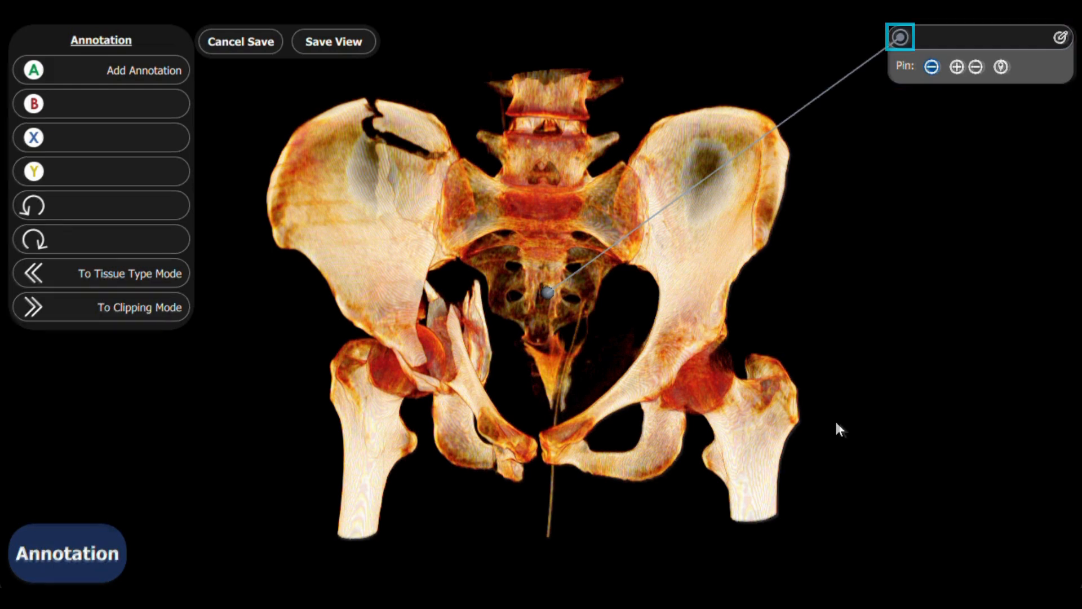
left_click(904, 38)
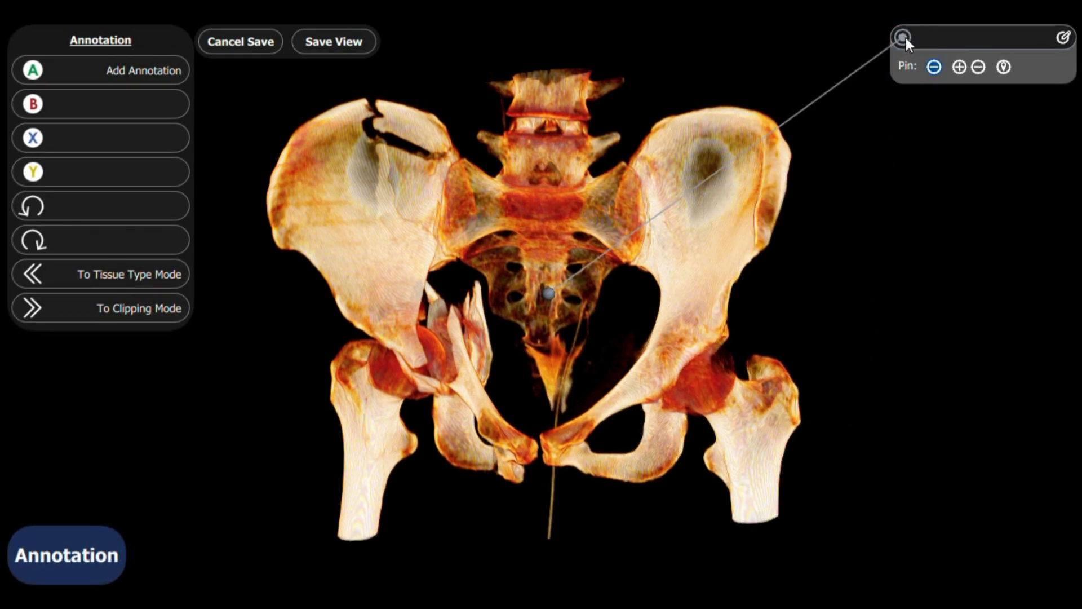
left_click(1063, 37)
left_click(1030, 37)
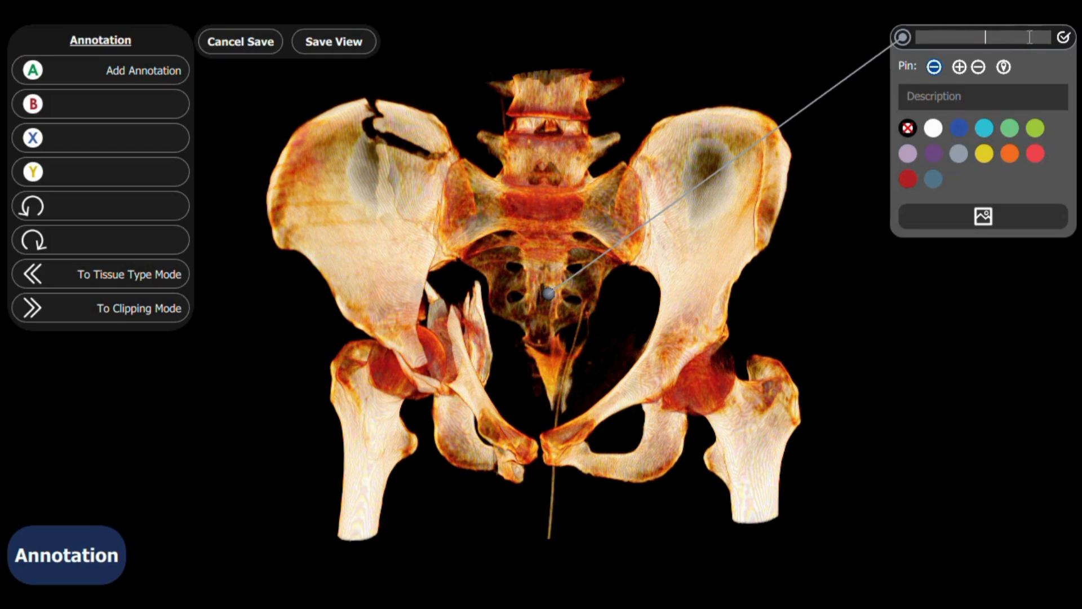
type("Sacrum")
Step: Describe the Sacrum annotation as "Composed of 5 fused vertebrae", colour it dark blue and finish editing
left_click(992, 95)
type("Com")
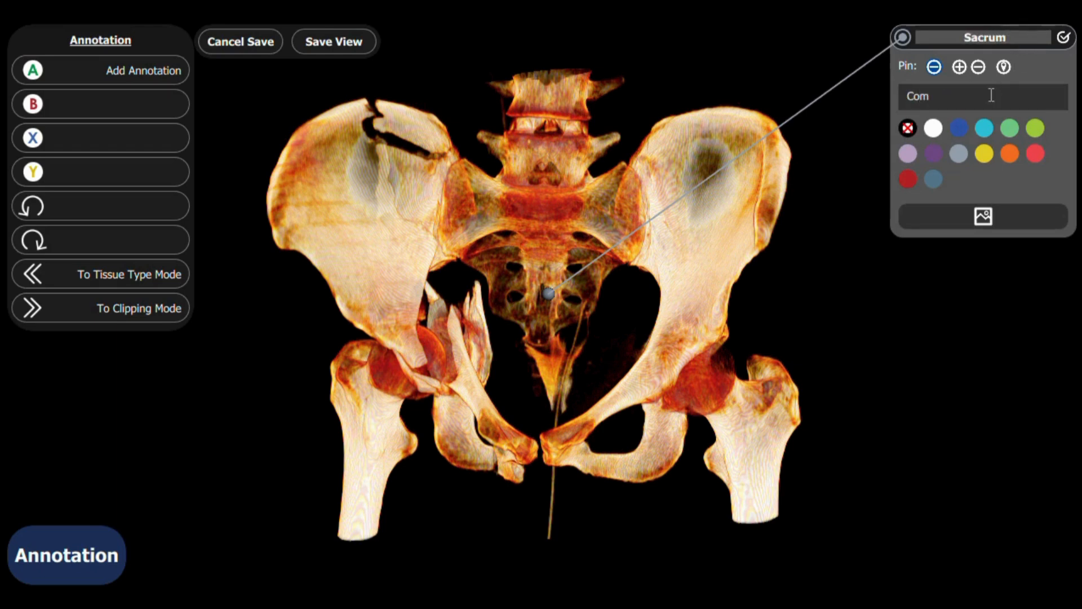
type("posed of 5 fused vertebrae")
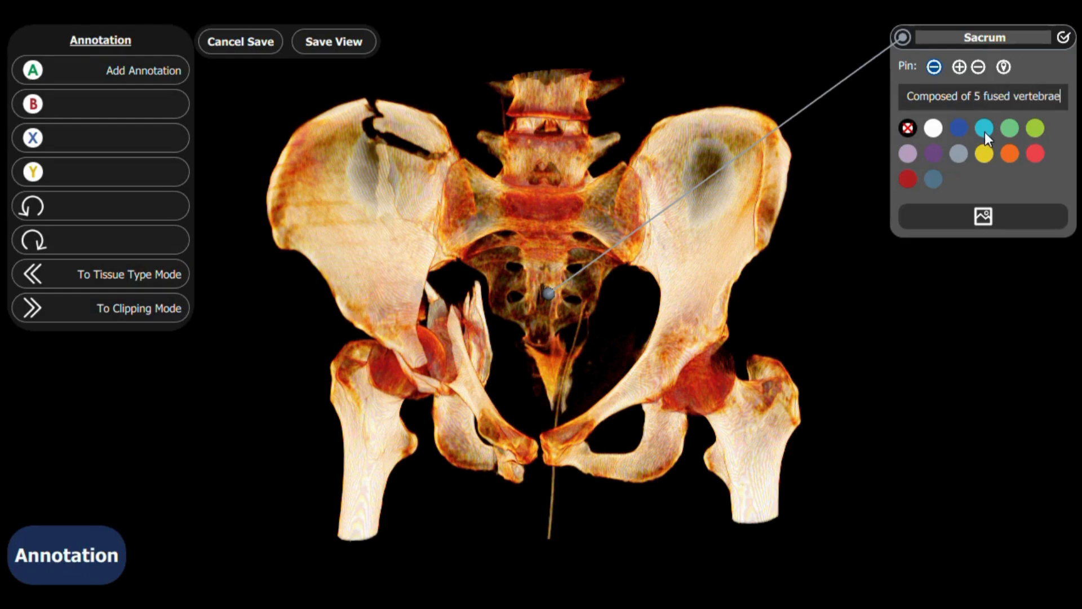
left_click(955, 127)
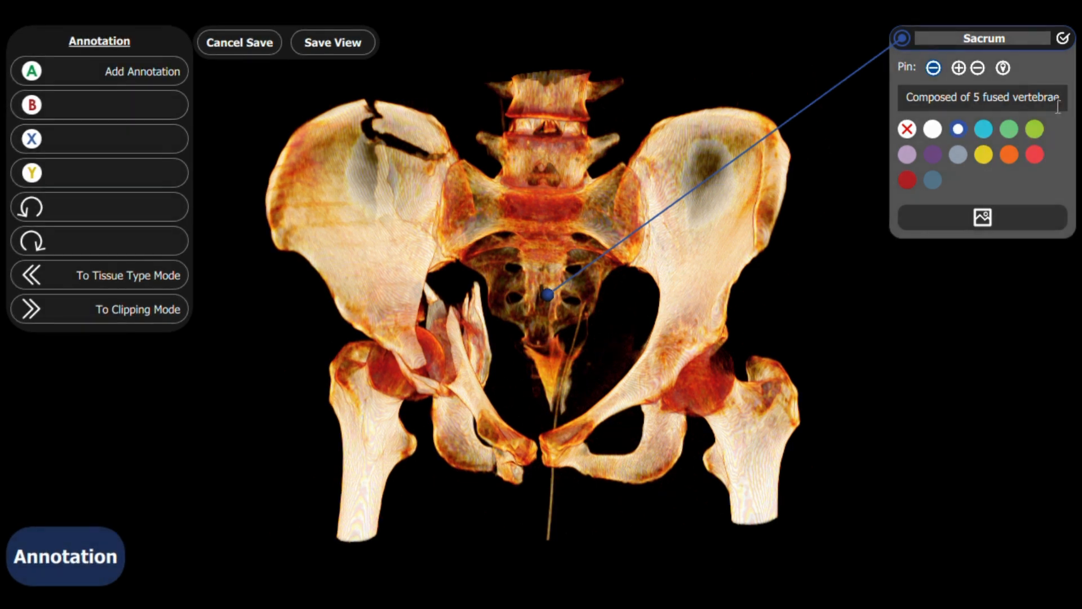
left_click(1063, 40)
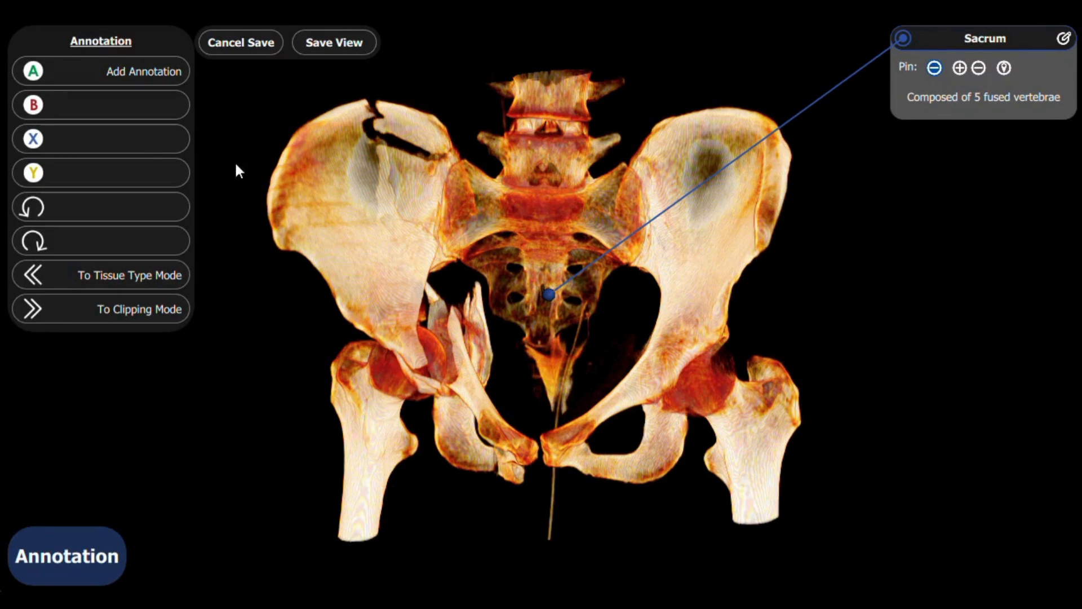
Step: Add a second annotation and place its pin on the fractured iliac crest in the Inferior, Anterior and Left Sagittal views
left_click(90, 72)
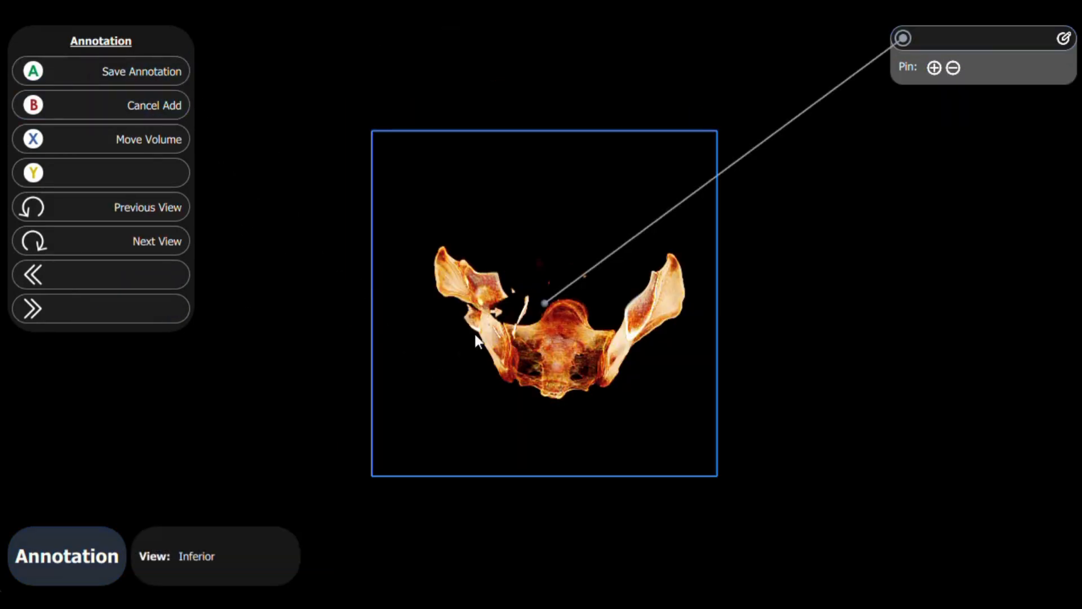
left_click(496, 290)
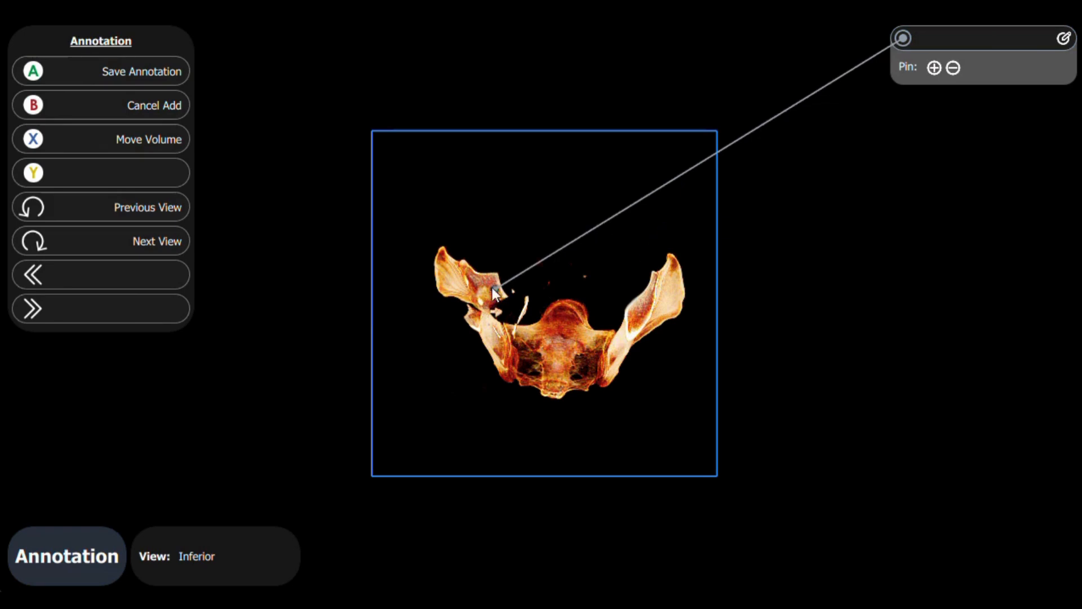
left_click(175, 248)
left_click(470, 191)
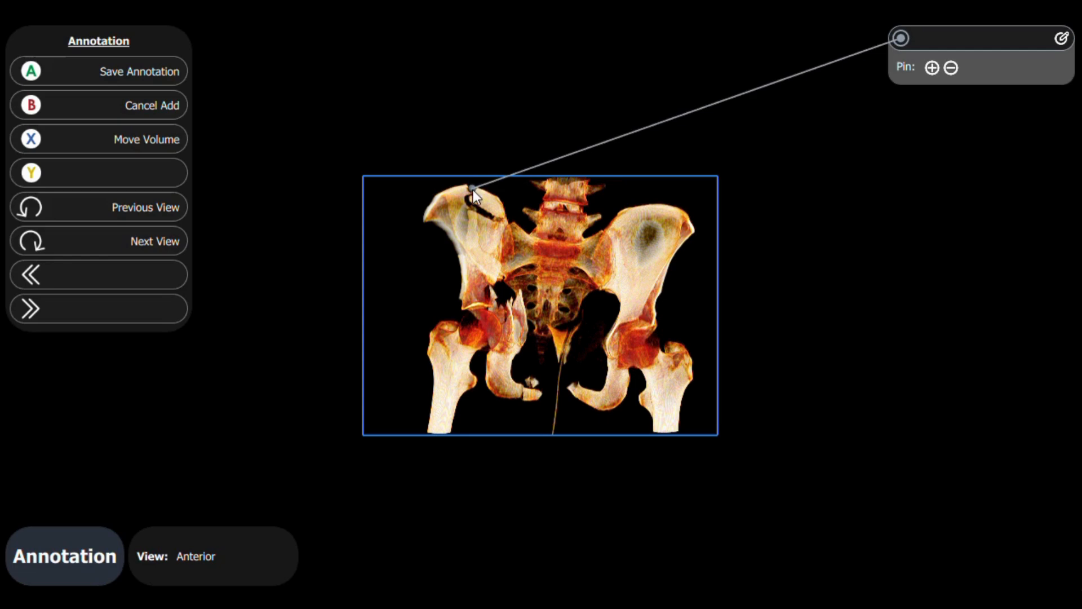
left_click(179, 240)
left_click(539, 197)
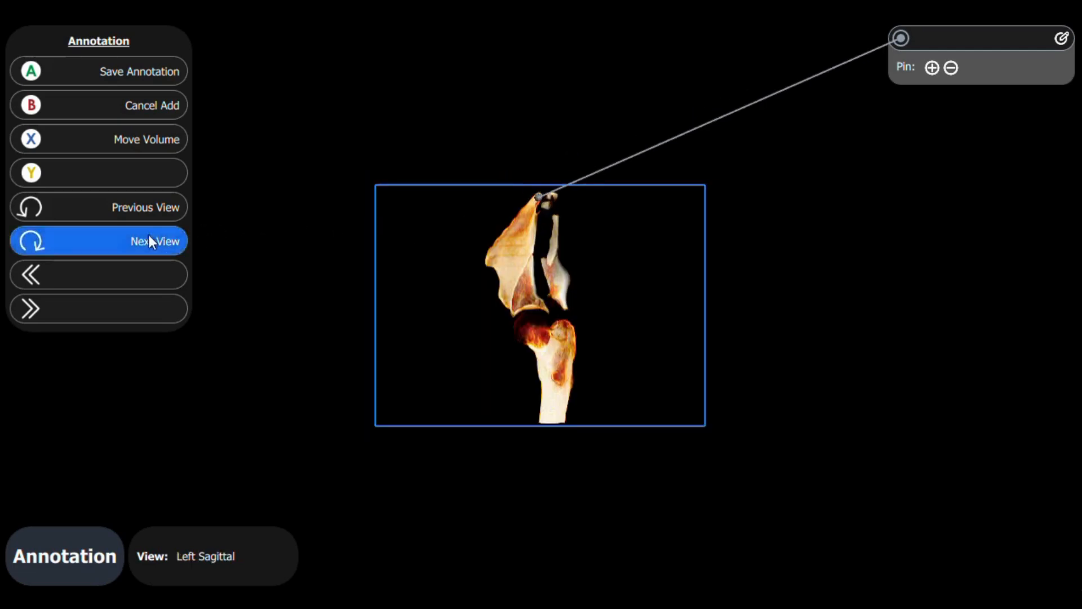
Step: Refine the fracture pin's position in the Superior view, return to the Inferior view and save the annotation
left_click(150, 241)
left_click(141, 239)
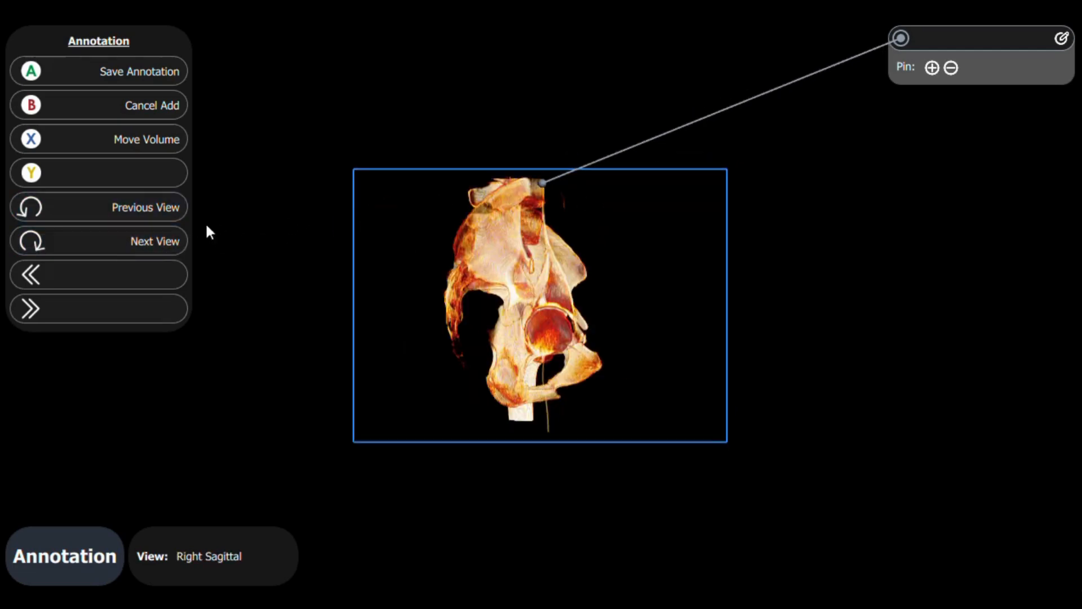
left_click(151, 241)
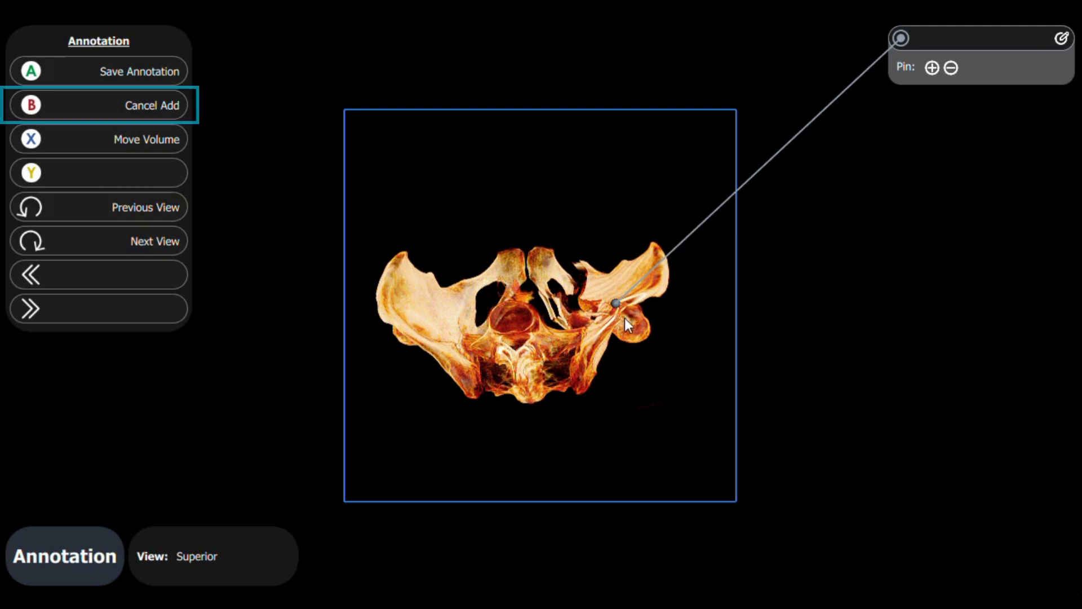
left_click(615, 308)
left_click(133, 249)
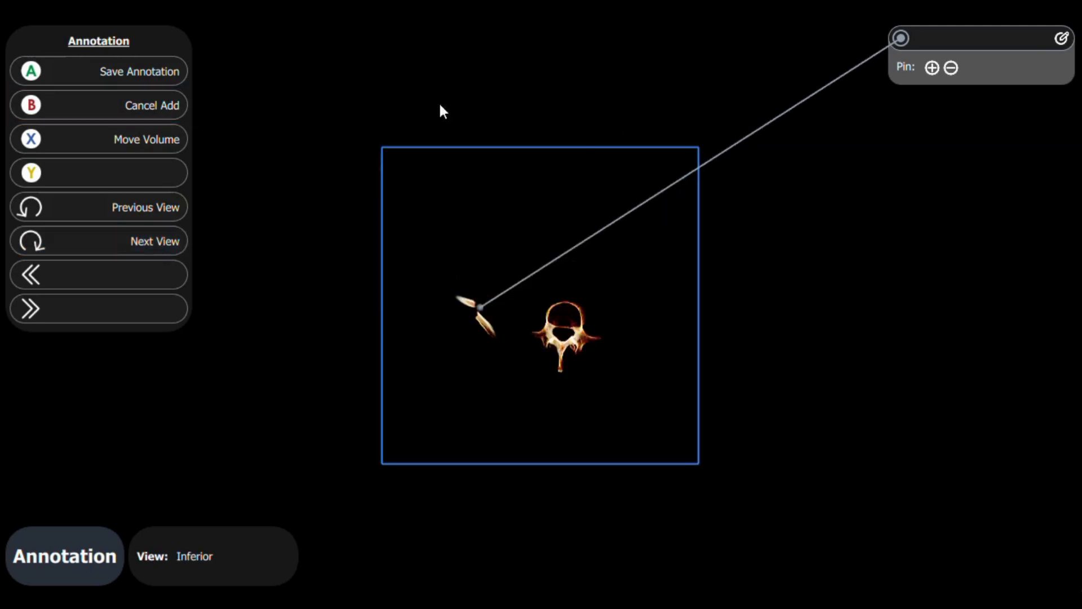
left_click(141, 71)
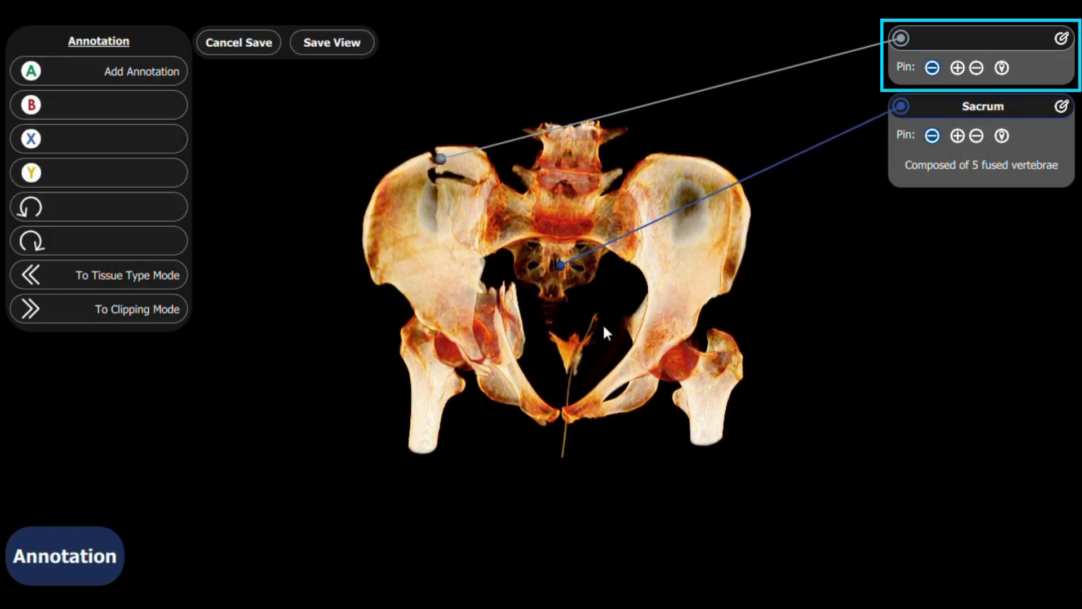
Step: Title the second annotation "Fracture", finish editing and remove its pin from the volume
left_click(1062, 38)
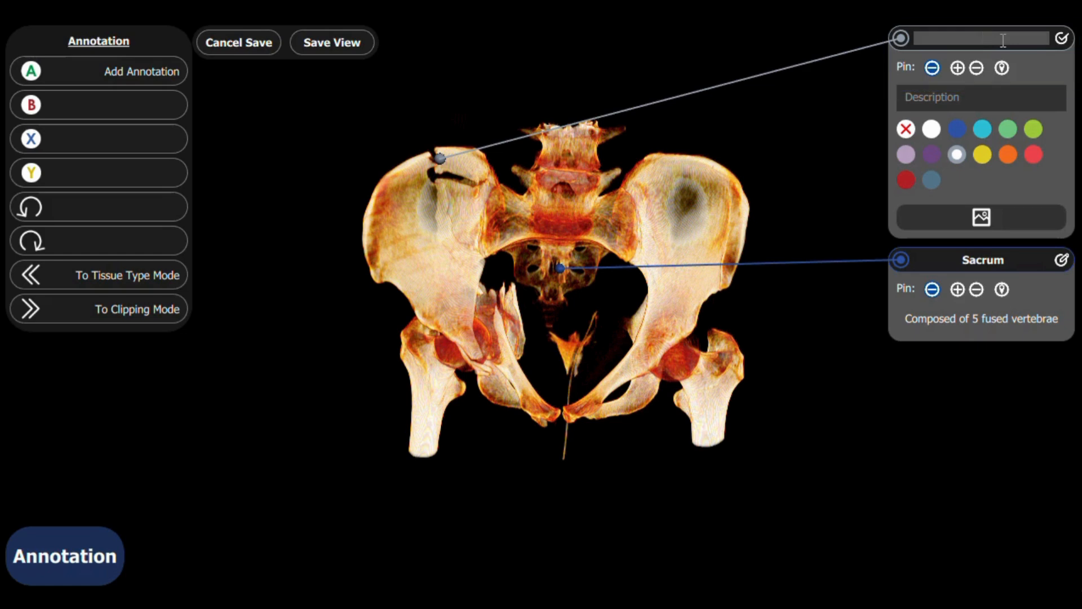
type("Fracture")
left_click(1062, 38)
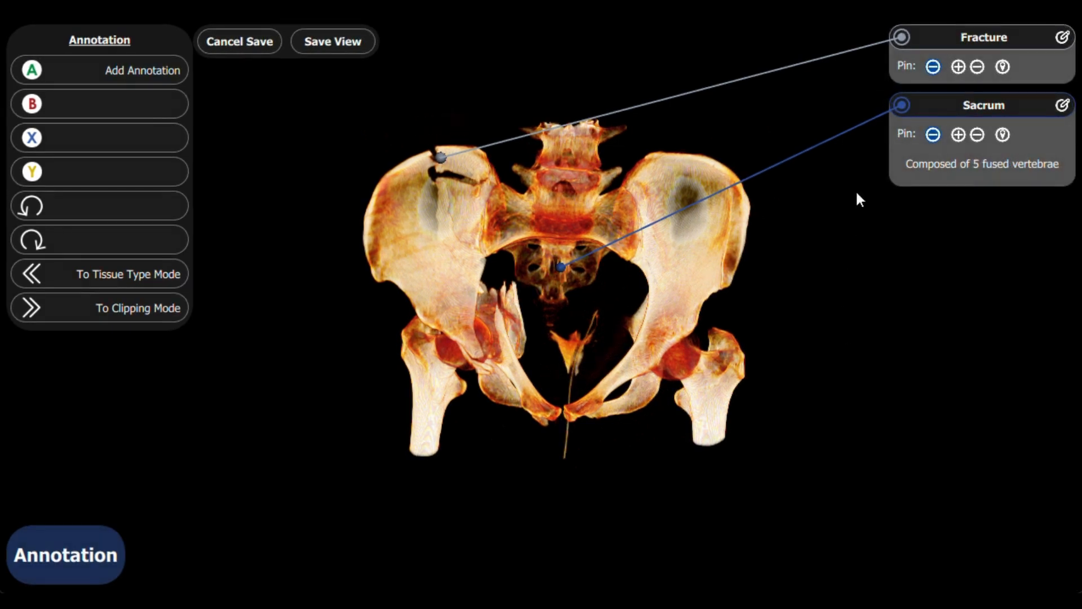
left_click(934, 67)
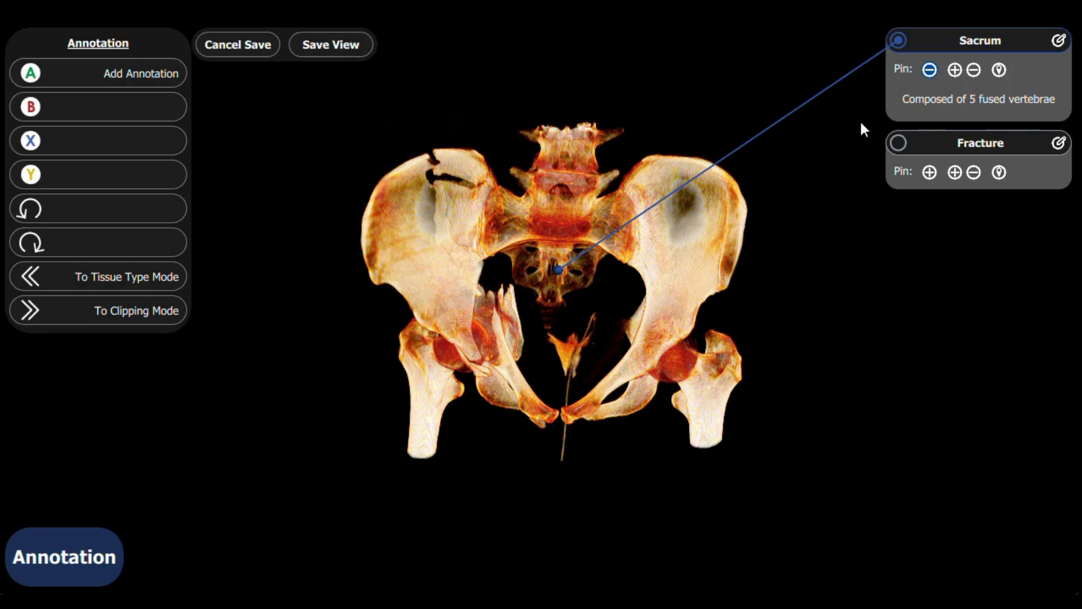
Step: Restore the Fracture annotation's pin on the volume, enlarge it by five increments and reduce it by two
left_click(931, 173)
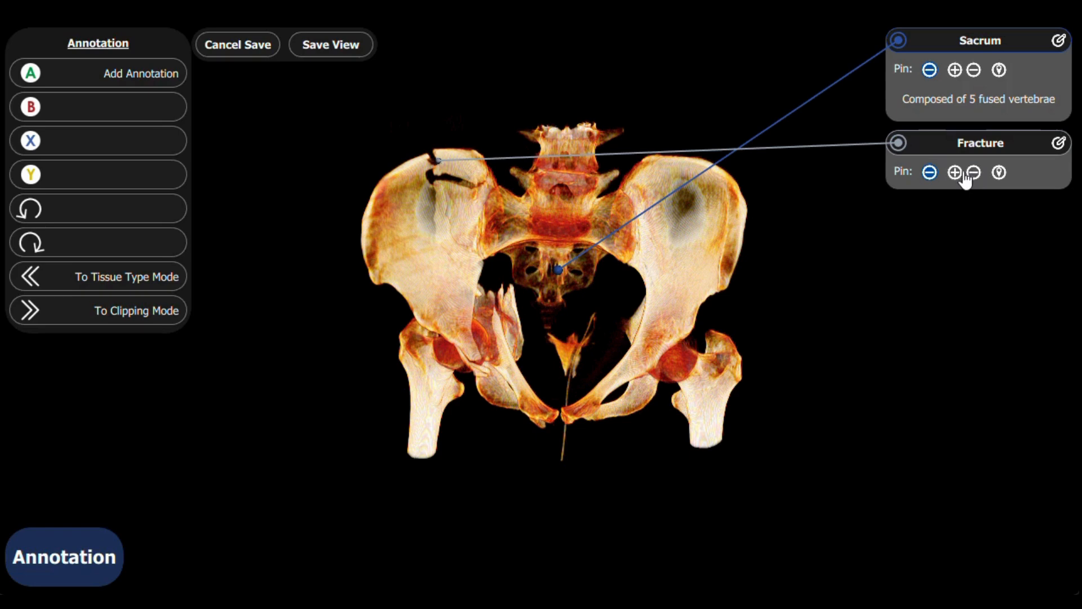
left_click(958, 176)
left_click(958, 176)
left_click(955, 173)
left_click(955, 172)
left_click(955, 172)
left_click(975, 174)
left_click(974, 174)
Step: Reposition the Fracture pin in the gap between the two iliac bone fragments in the Inferior view and save the annotation
left_click(1000, 174)
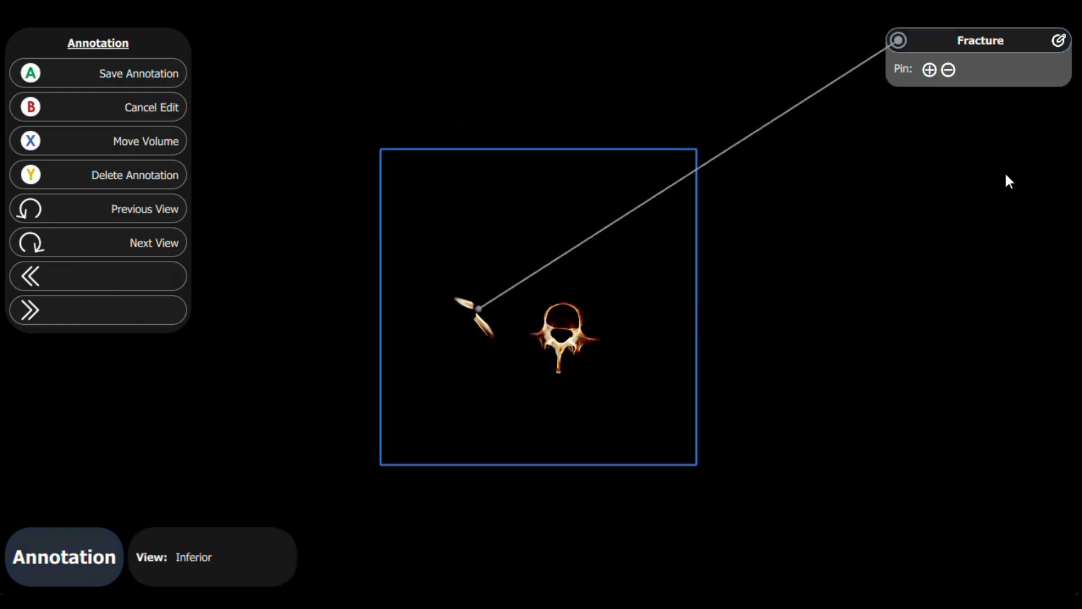
left_click(473, 309)
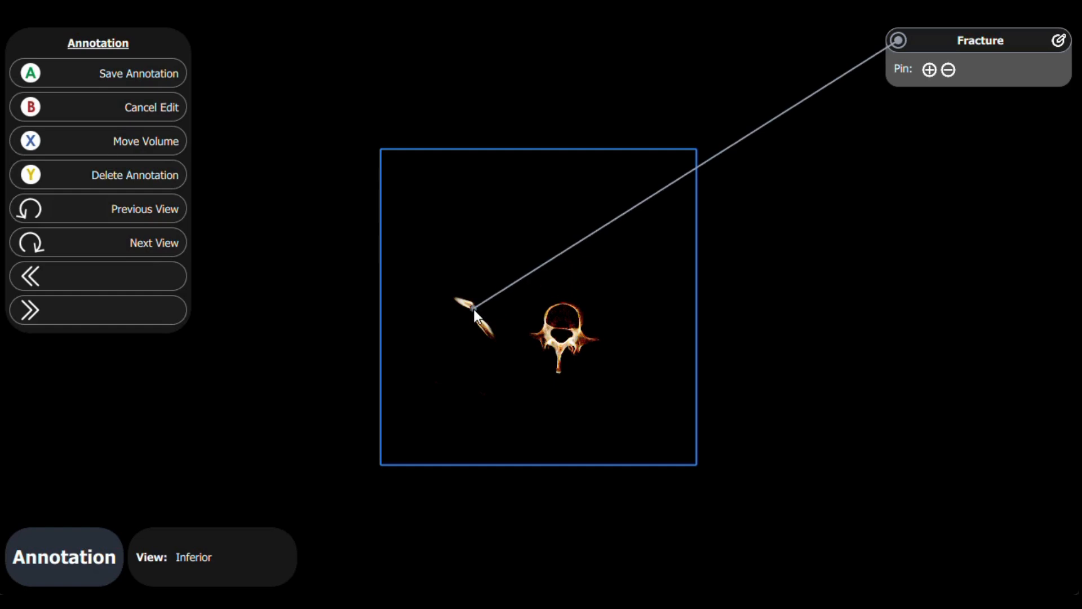
left_click(83, 75)
Step: Open the Sacrum annotation's pin placement in the Inferior view and try to delete the annotation
left_click_drag(561, 323, 507, 549)
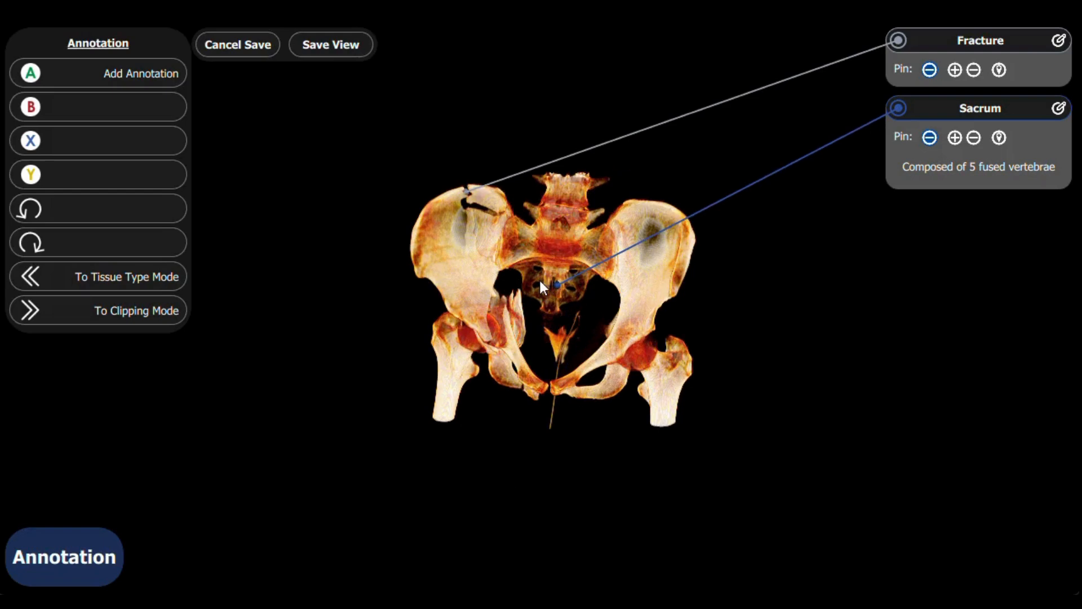
scroll(525, 284, "up", 3)
left_click_drag(510, 291, 564, 328)
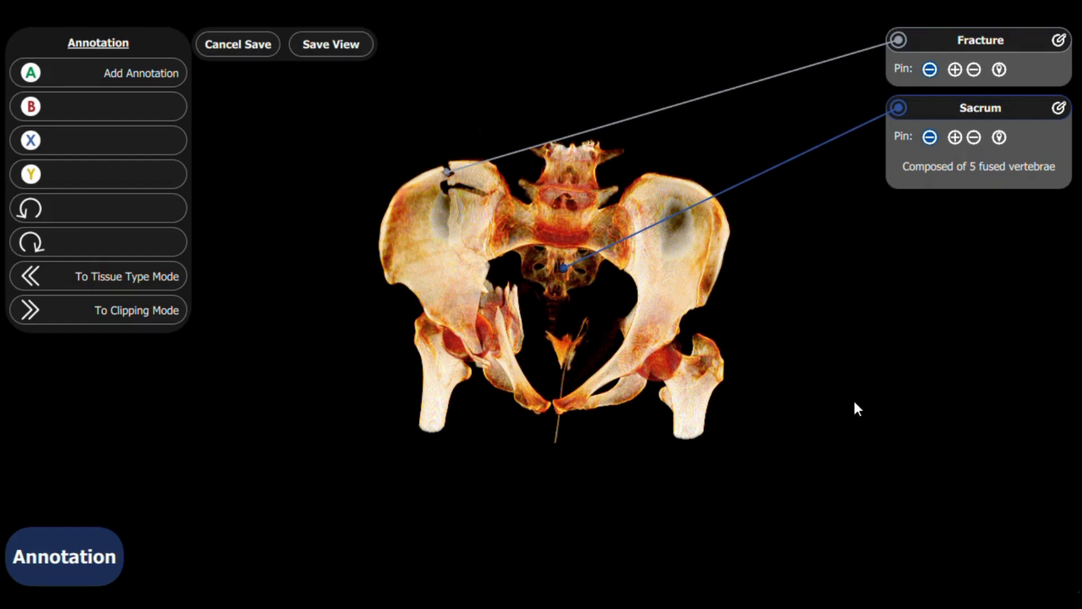
left_click(1000, 139)
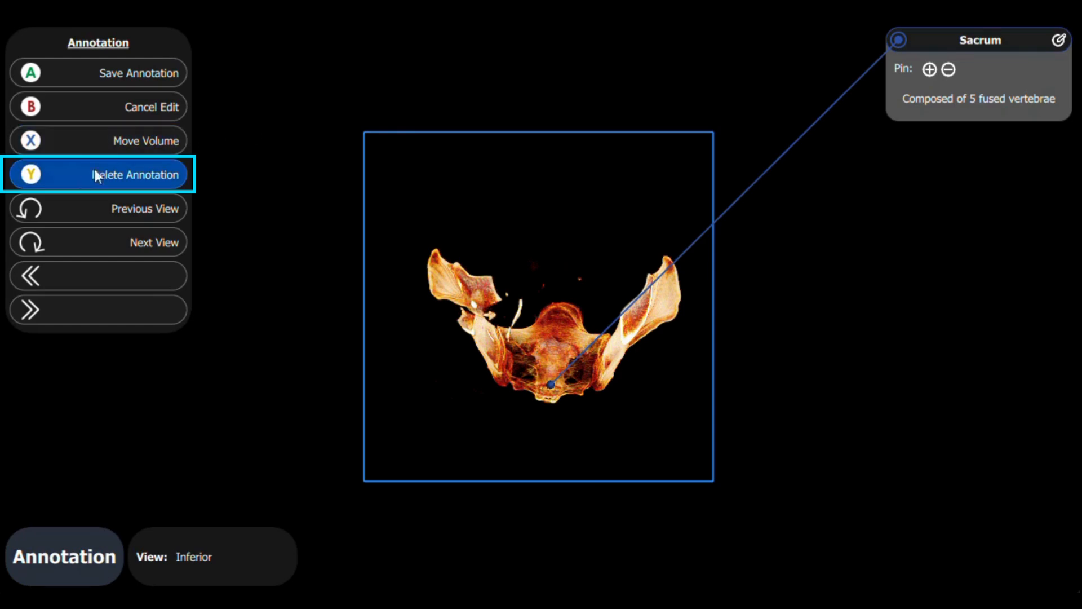
left_click(78, 180)
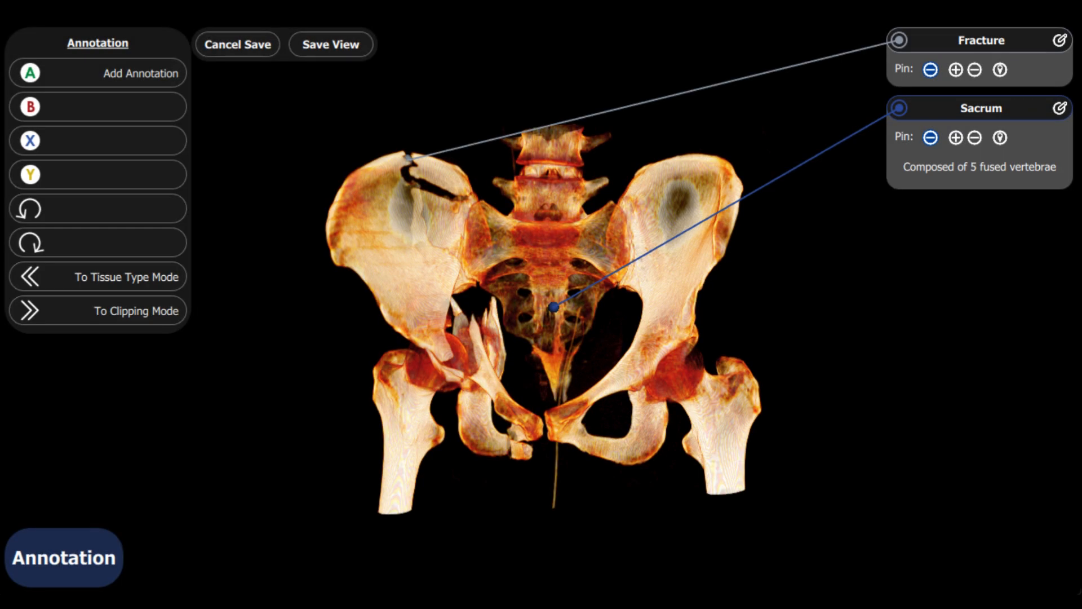
Step: Remove the Sacrum annotation's pin from the volume and restore it
left_click(931, 138)
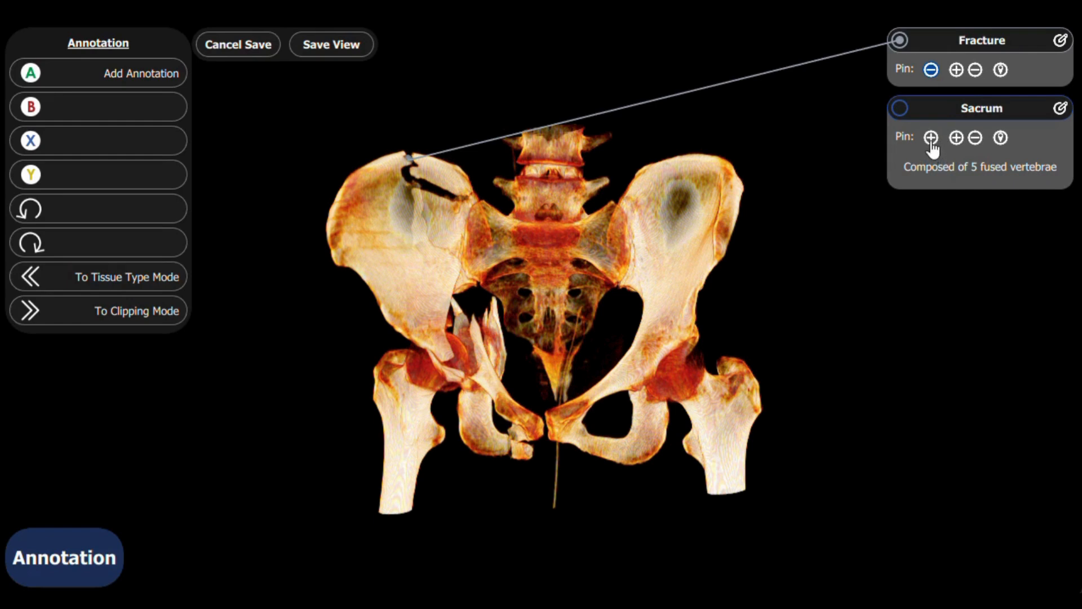
left_click(931, 139)
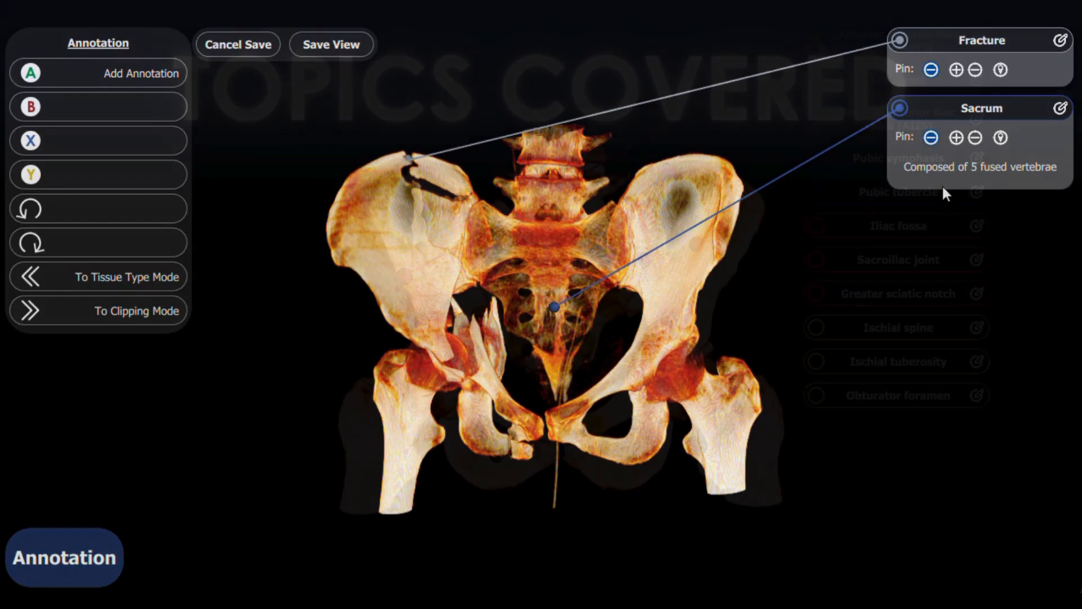